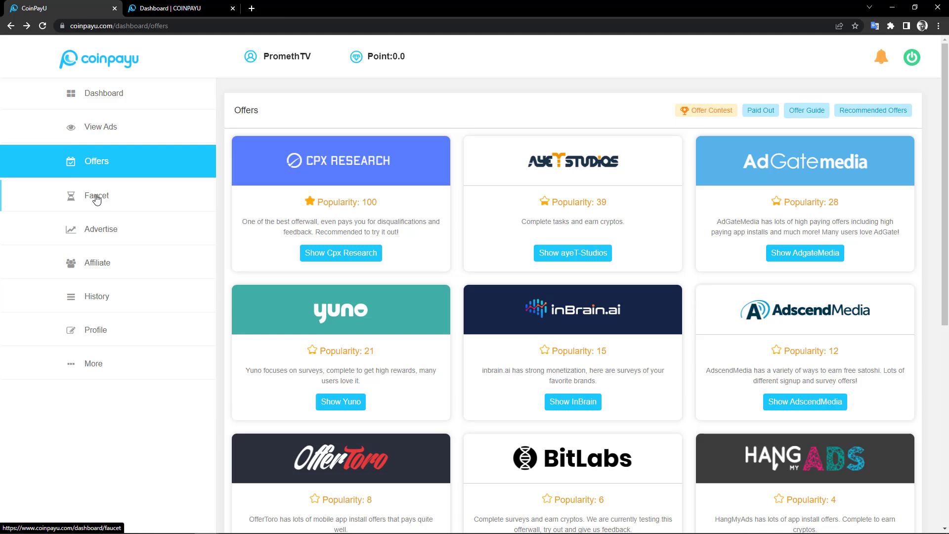
Open the account history filtered to Withdrawals and check the dashboard balance in the other CoinPayU tab
left_click(102, 296)
left_click(272, 96)
left_click(254, 121)
left_click(171, 8)
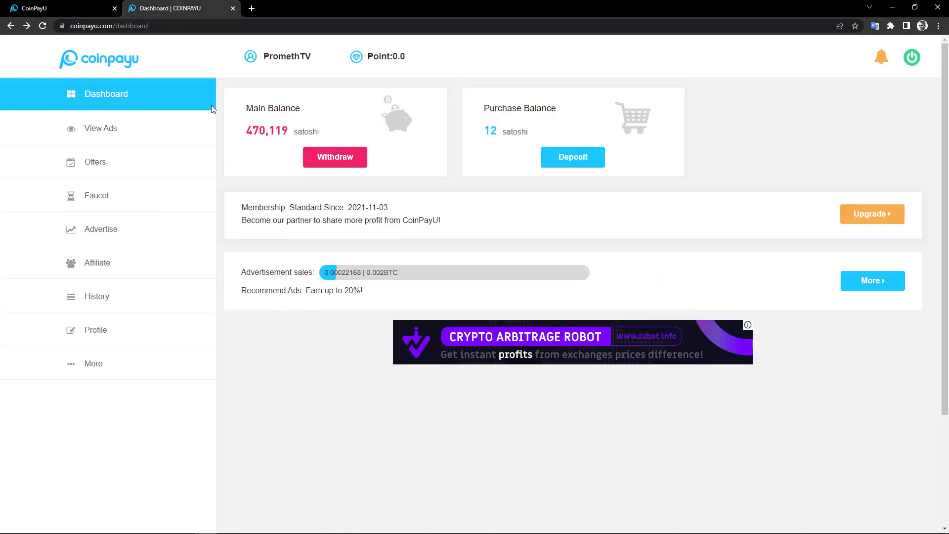
left_click(73, 6)
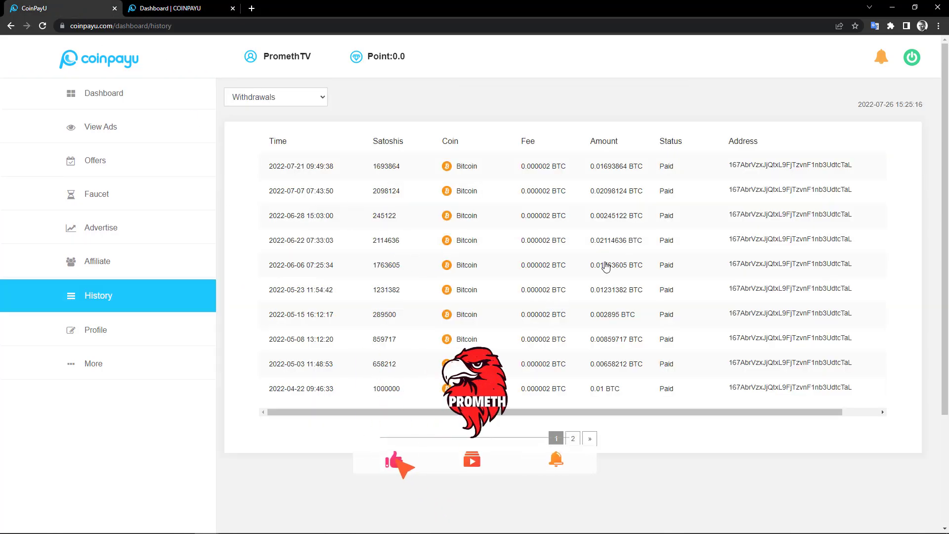
Page back and forth between the two pages of the withdrawal history
left_click(573, 439)
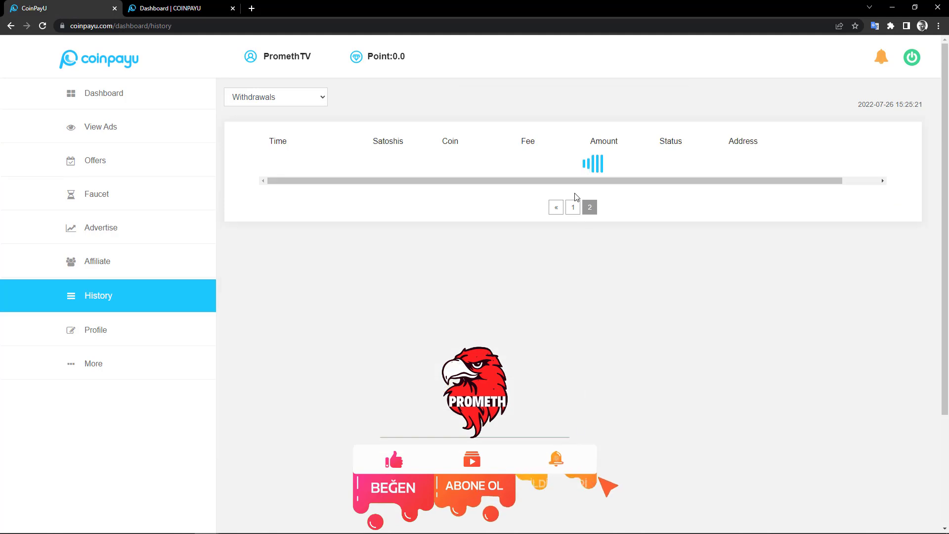
left_click(573, 316)
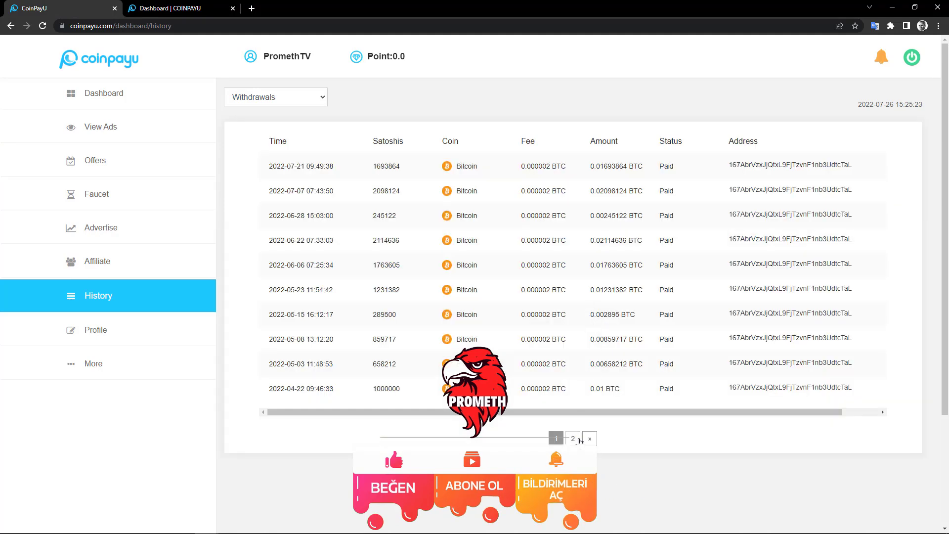
left_click(590, 439)
left_click(573, 317)
Search Google for "btc to try" in a new tab
left_click(251, 8)
type("B")
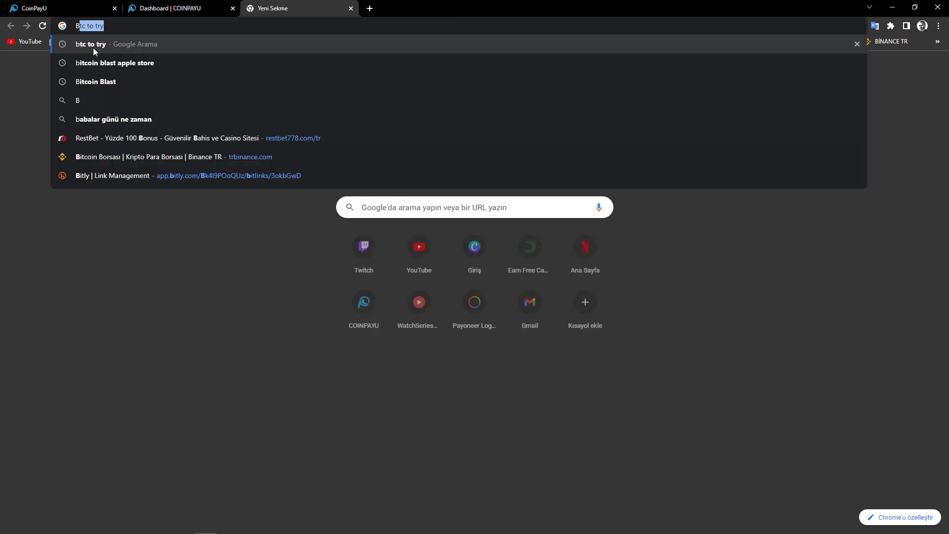
left_click(105, 46)
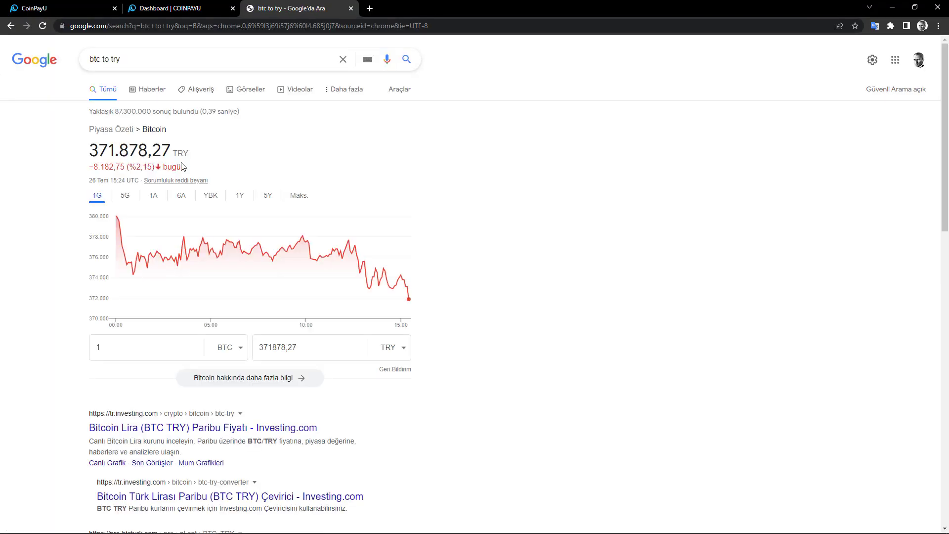
Copy the 2022-06-06 withdrawal amount, 0.01763605 BTC, into the Google converter to get its value in TRY
left_click(70, 5)
left_click_drag(590, 266, 627, 270)
key("ctrl+c")
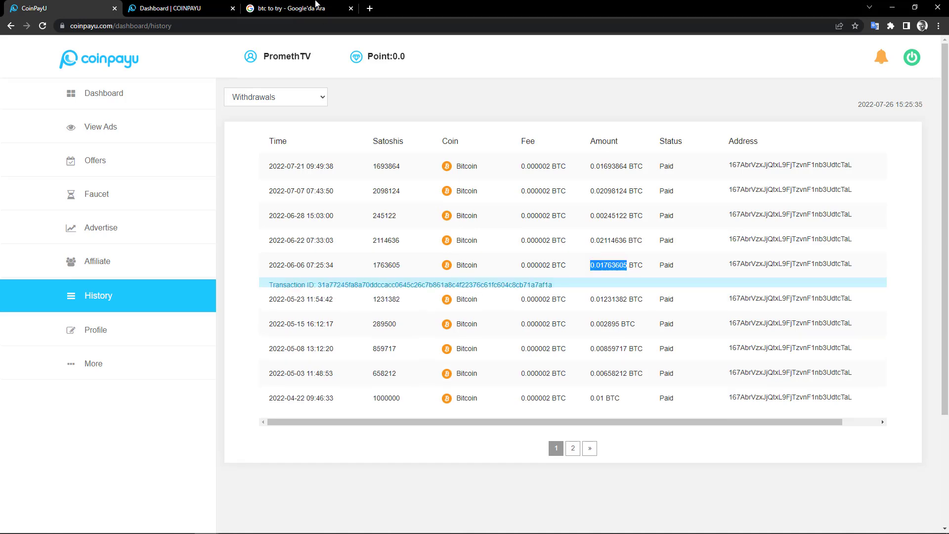
key("ctrl+3")
double_click(184, 336)
key("ctrl+v")
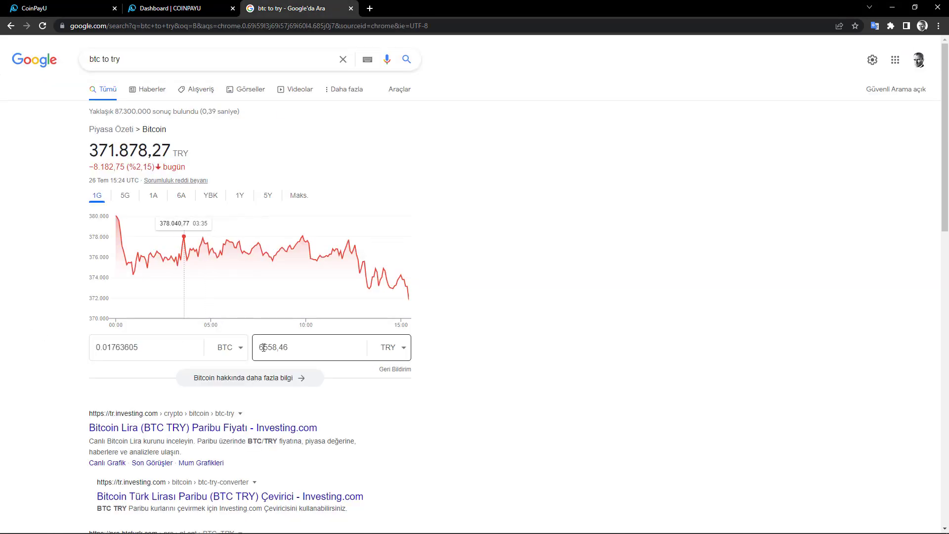
Copy the 2022-05-08 withdrawal amount, 0.00859717 BTC, into the Google converter to get its value in TRY
left_click(33, 4)
left_click_drag(591, 352, 628, 361)
key("ctrl+c")
key("ctrl+3")
double_click(146, 352)
key("ctrl+v")
left_click(43, 350)
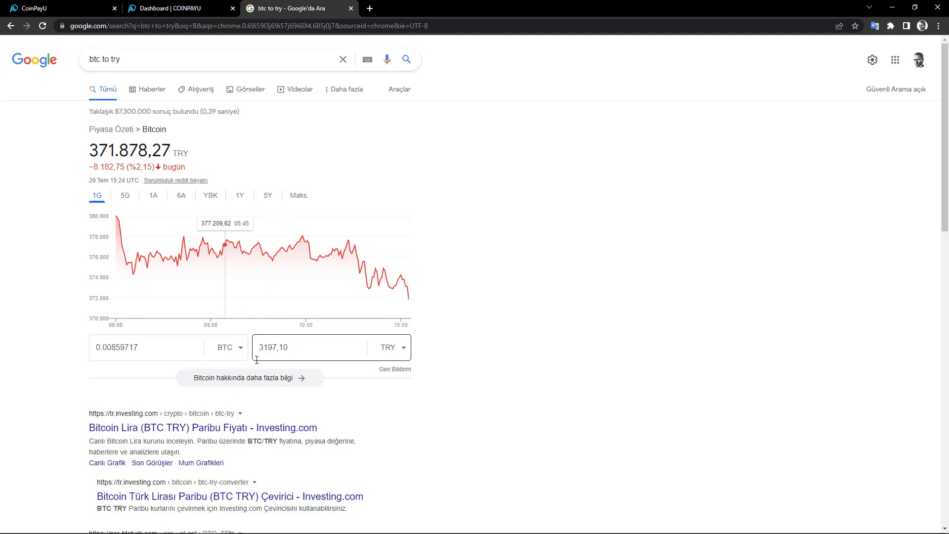
Convert the 2022-05-03 withdrawal of 0.00658212 BTC to TRY, then return to the history and collapse its transaction details
left_click(65, 9)
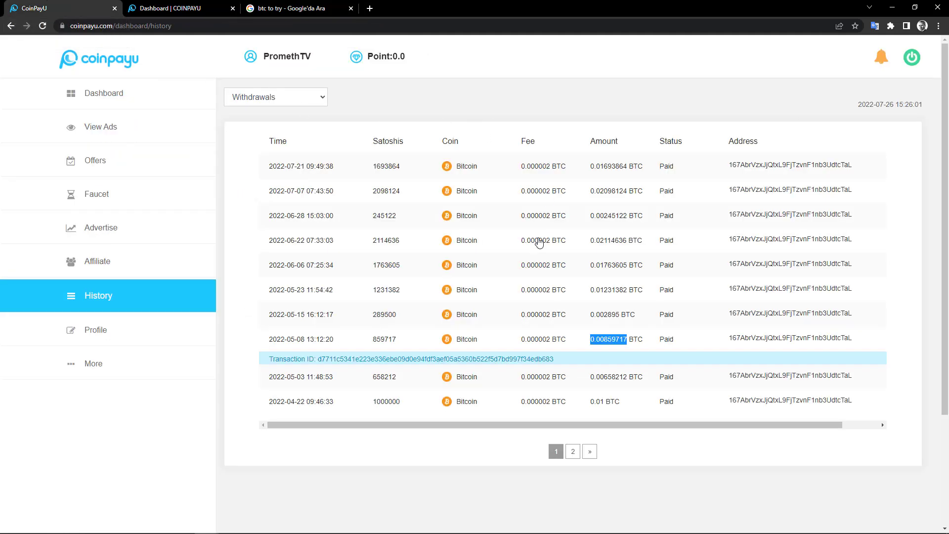
left_click(571, 338)
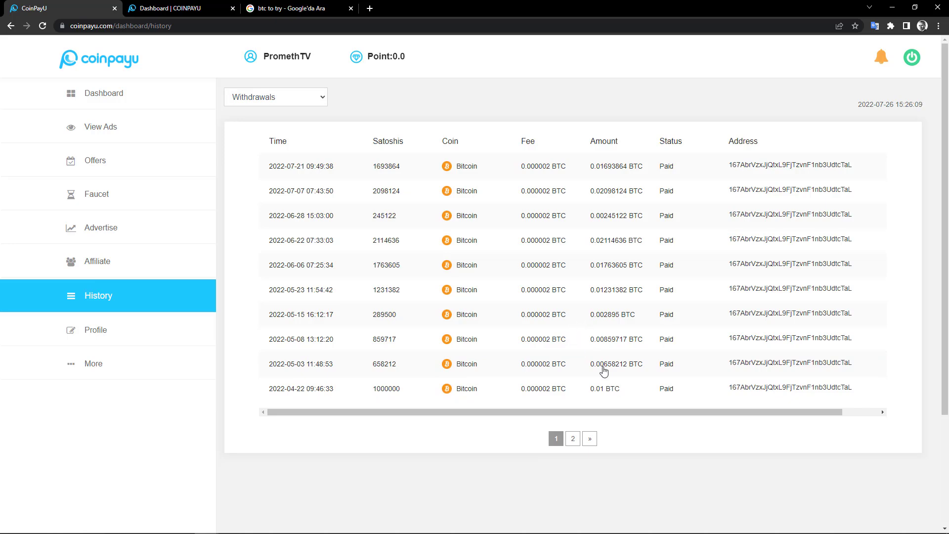
left_click_drag(591, 366, 162, 346)
left_click(58, 347)
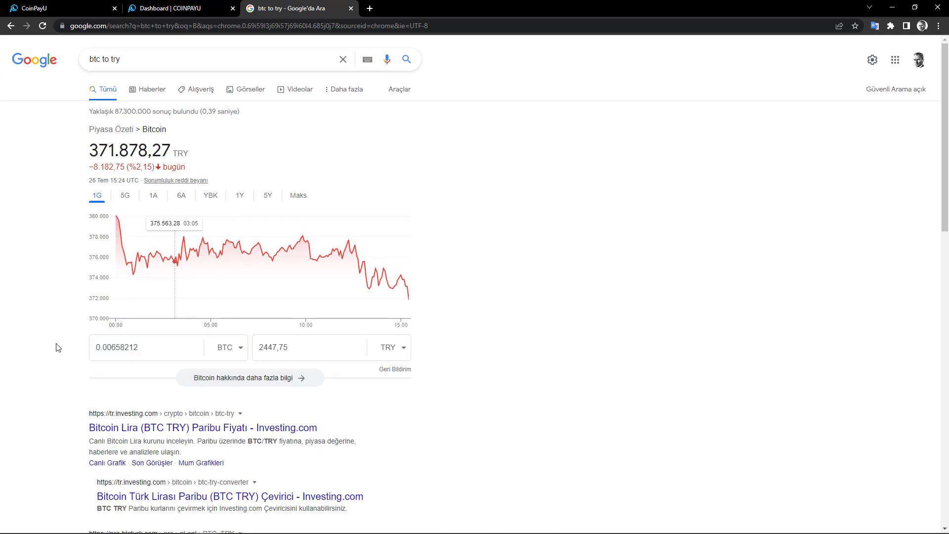
left_click(264, 349)
left_click(64, 8)
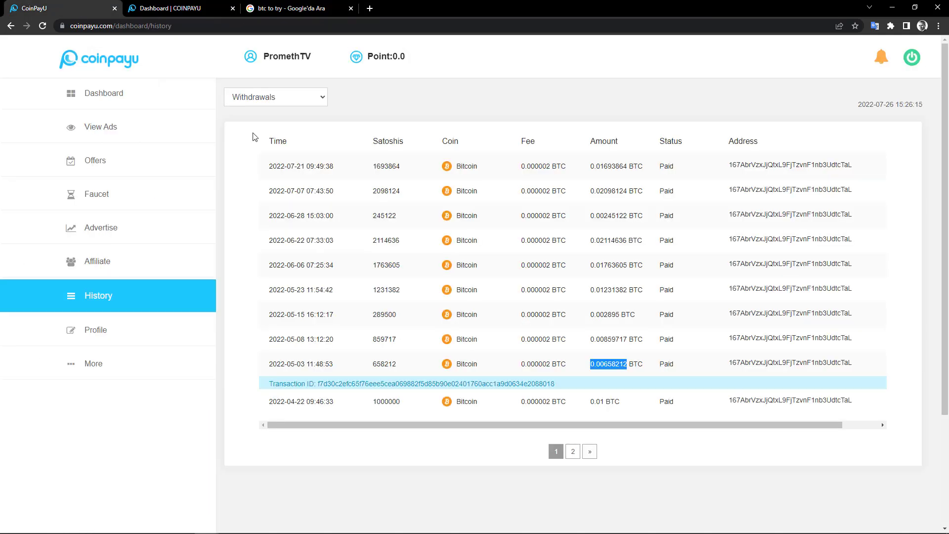
left_click(508, 365)
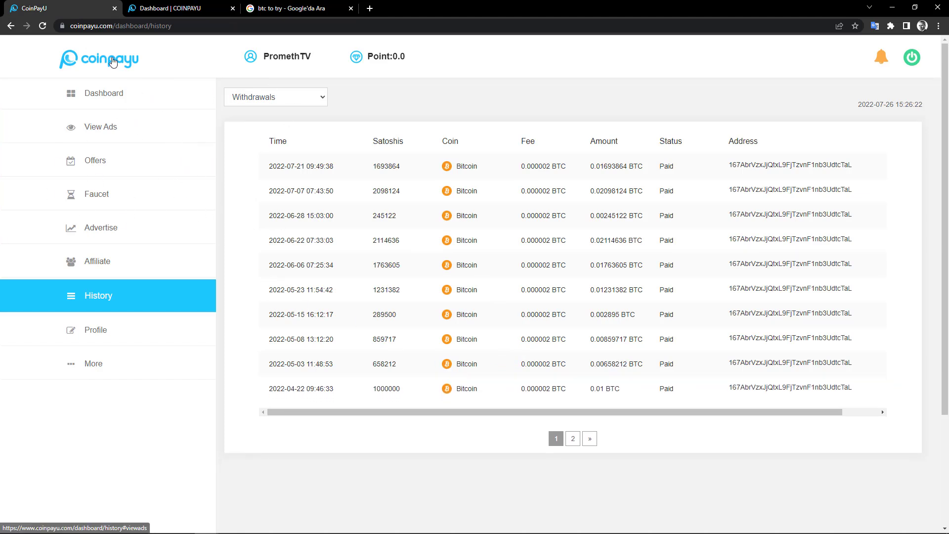
Open ySense in a new tab to view the account summary, and close that tab
left_click(370, 9)
left_click(591, 40)
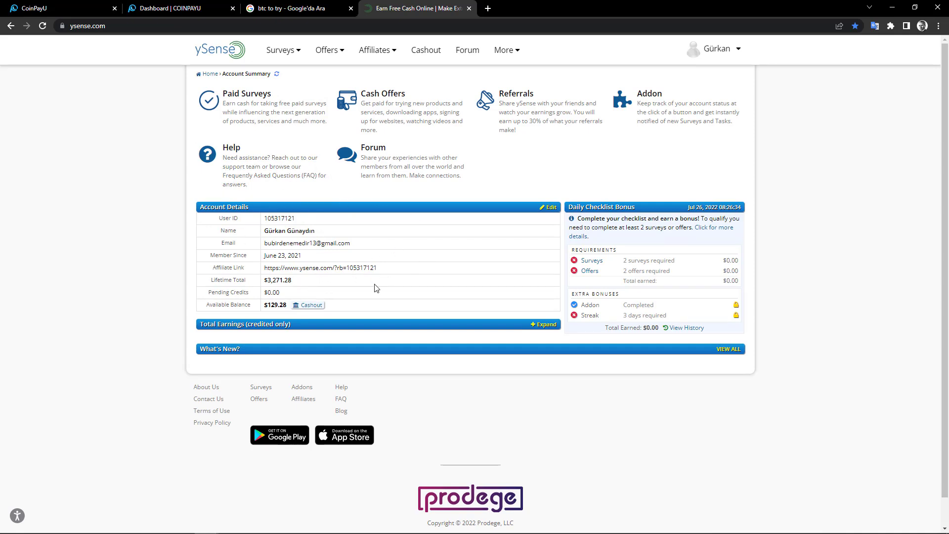
middle_click(413, 4)
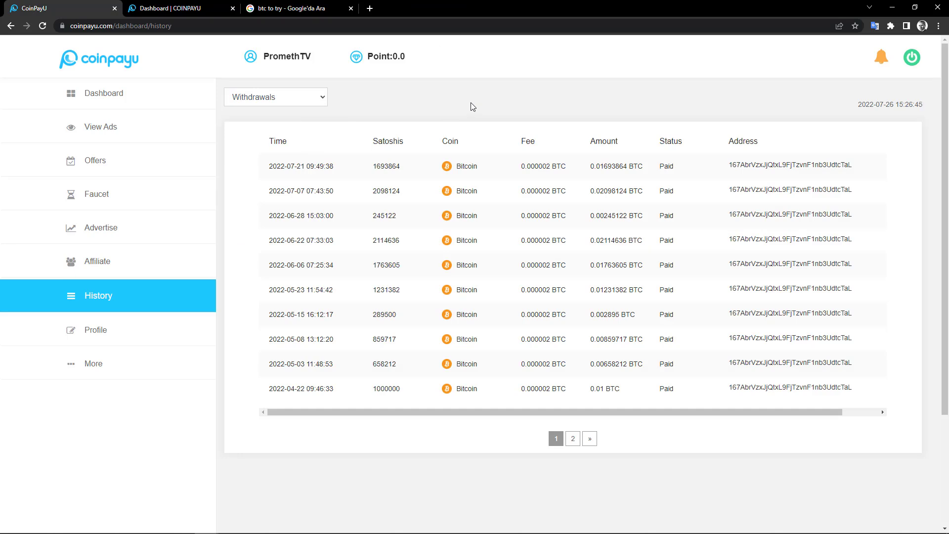
View the offerwalls on the CoinPayU Offers page and the ad types listed under View Ads
left_click(119, 159)
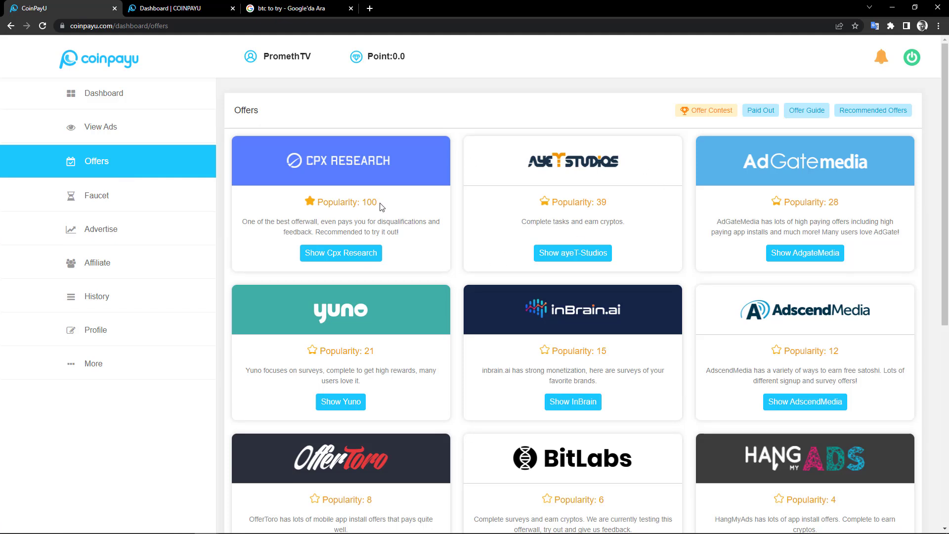
left_click(107, 135)
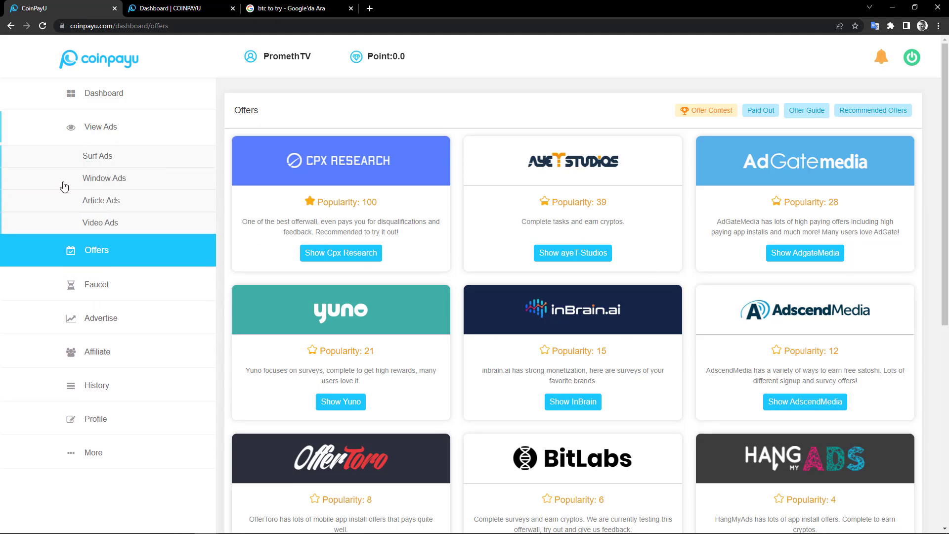
left_click(107, 131)
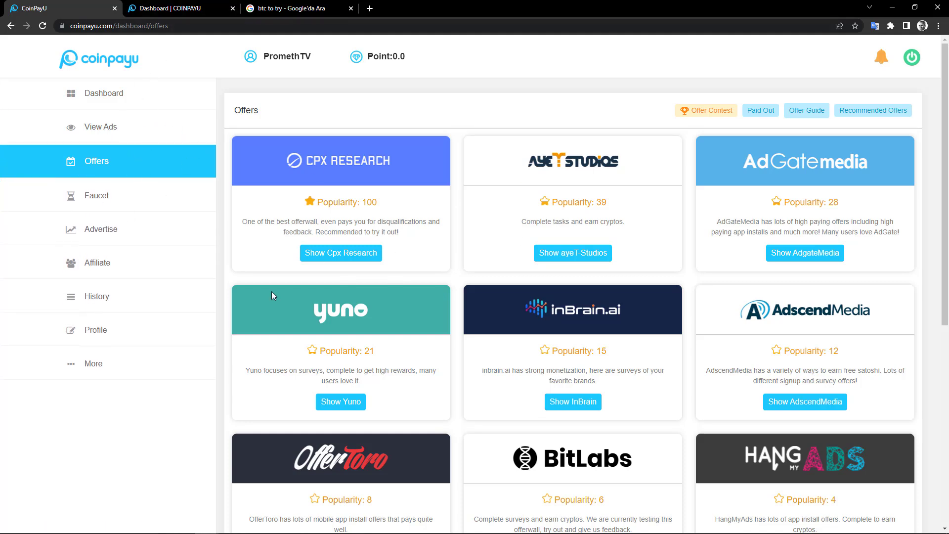
left_click(87, 128)
left_click(127, 132)
Open the withdrawal form for the main balance from the CoinPayU dashboard
left_click(171, 9)
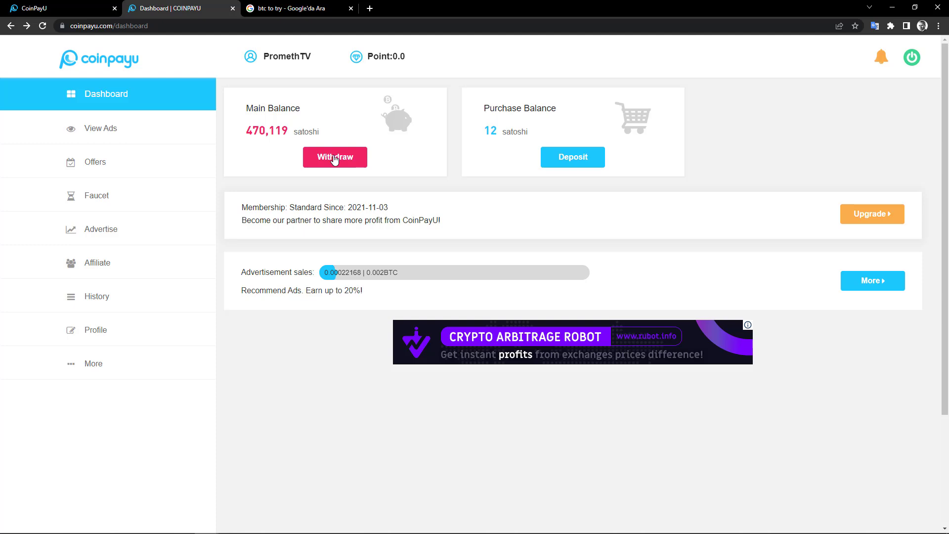
left_click_drag(246, 131, 288, 131)
left_click(316, 154)
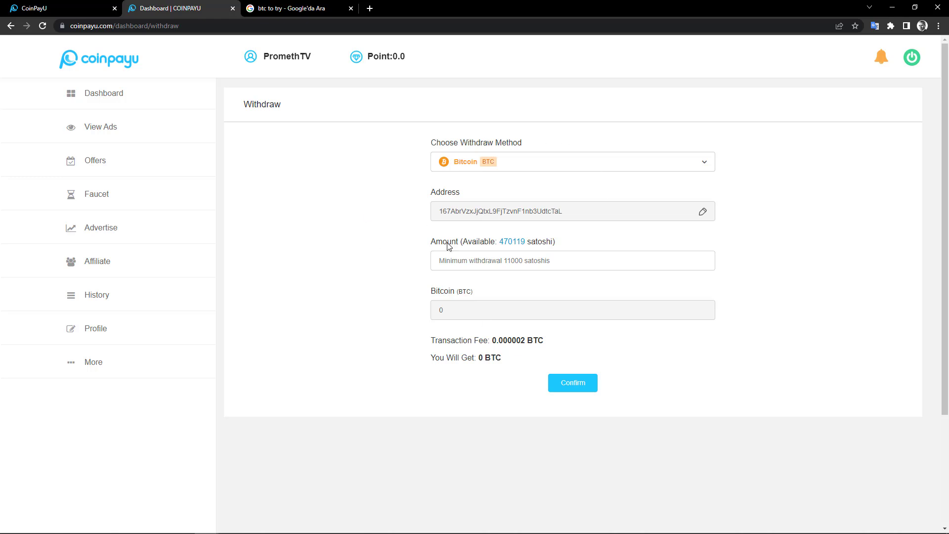
Look through the available withdrawal methods and choose Bitcoin (BTC)
left_click_drag(429, 142, 529, 145)
left_click(497, 148)
left_click(525, 163)
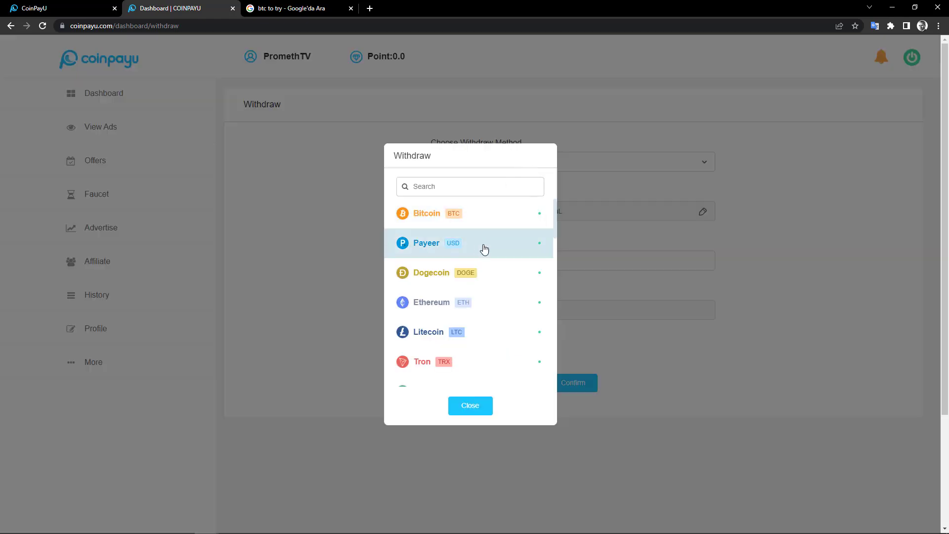
scroll(469, 250, "down", 4)
scroll(464, 251, "down", 10)
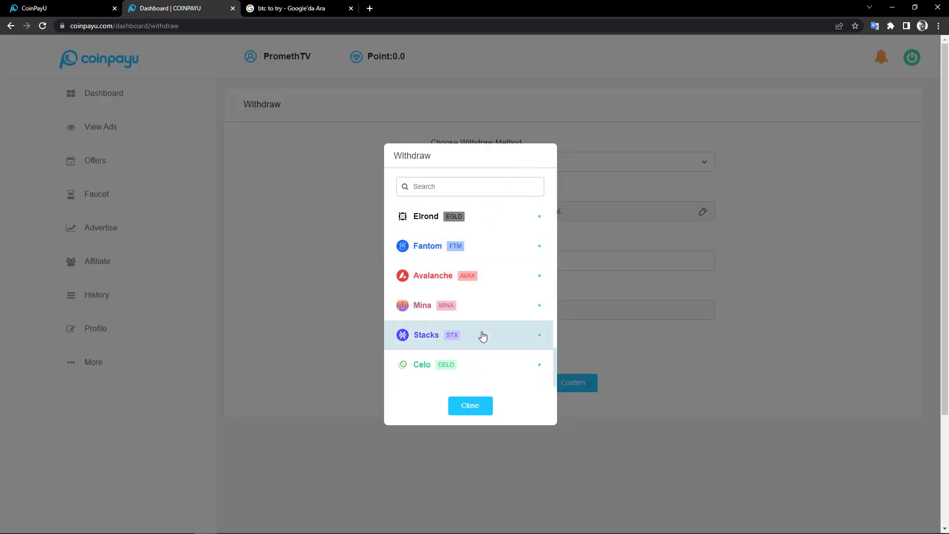
scroll(486, 347, "up", 14)
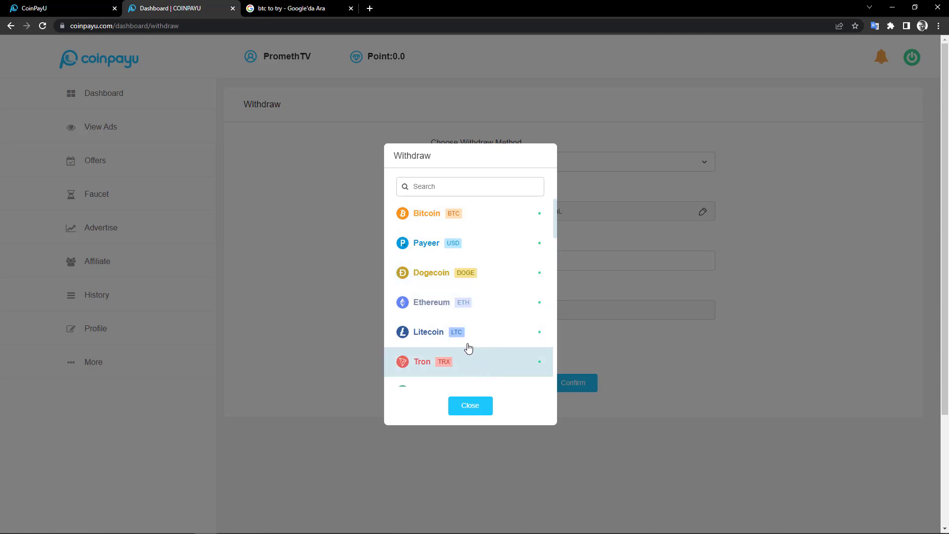
left_click(429, 219)
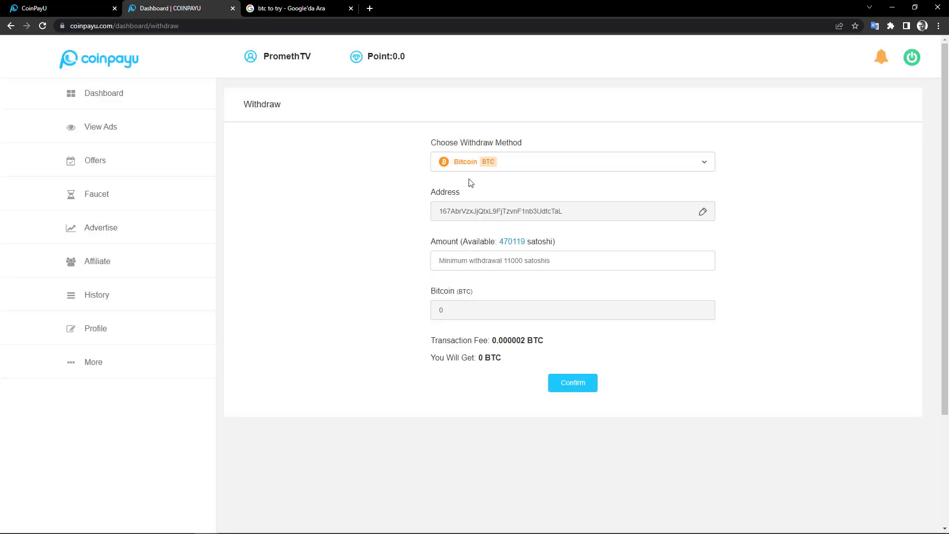
Check the wallet address and fill the withdrawal amount with the full available balance of 470119 satoshi
left_click_drag(443, 214, 577, 214)
left_click(579, 214)
left_click_drag(422, 242, 568, 246)
left_click(571, 247)
left_click(510, 247)
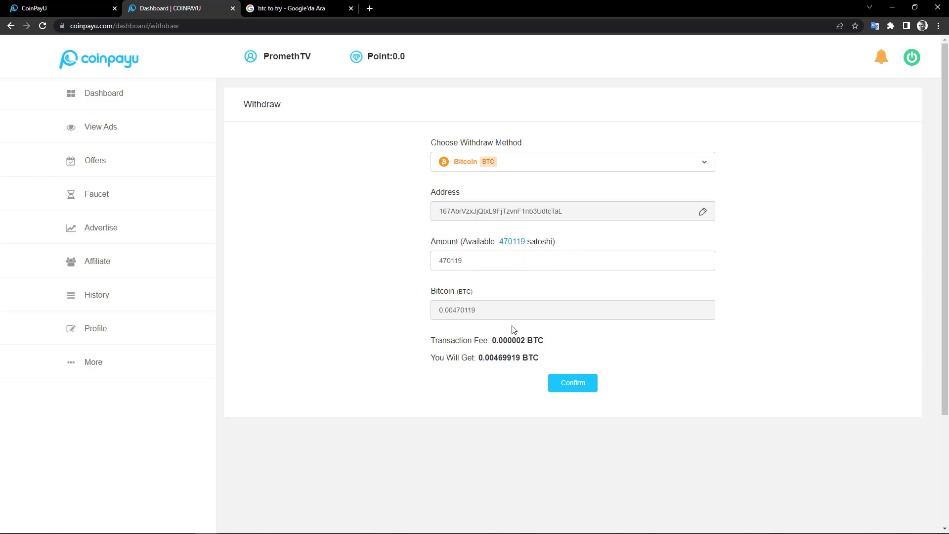
Convert the withdrawal amount of 0.00470119 BTC to TRY in the Google converter and return to the withdrawal form
left_click_drag(484, 316, 439, 316)
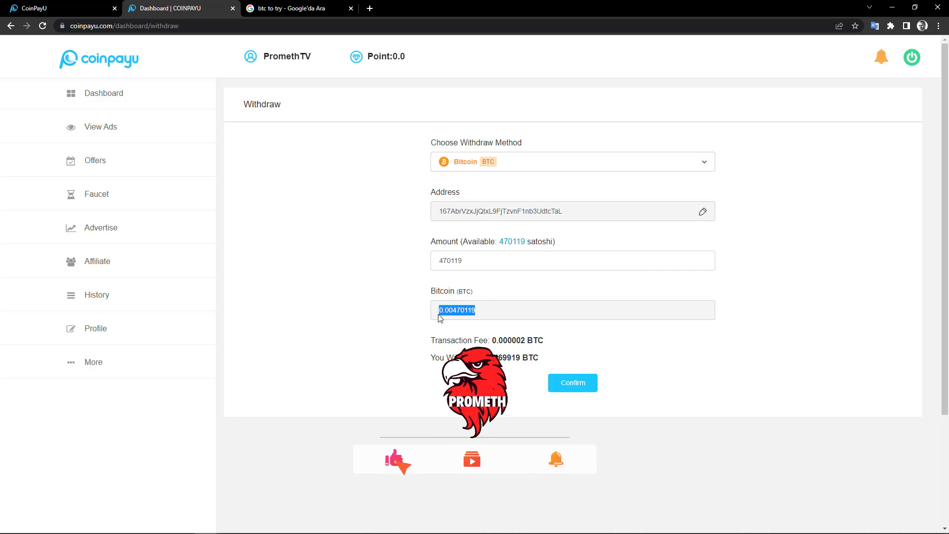
left_click(292, 9)
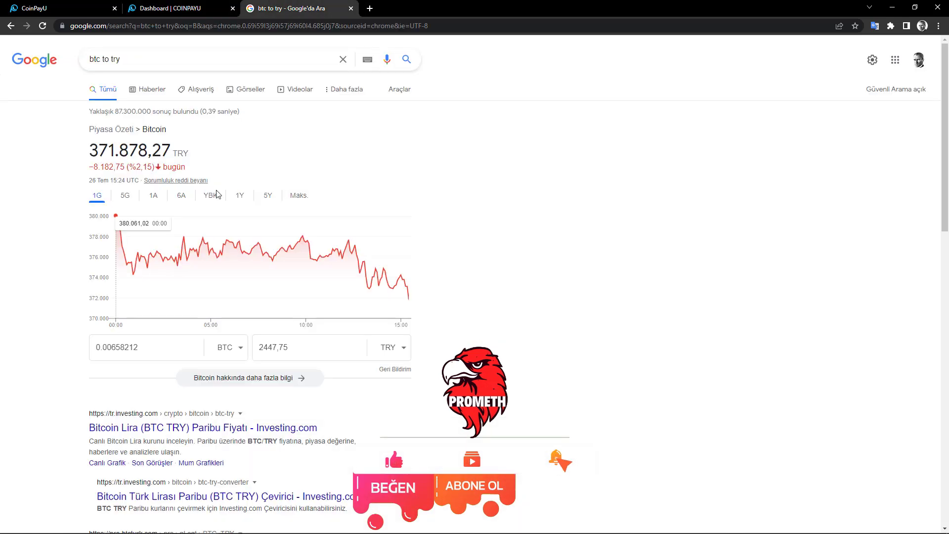
double_click(147, 354)
key("ctrl+v")
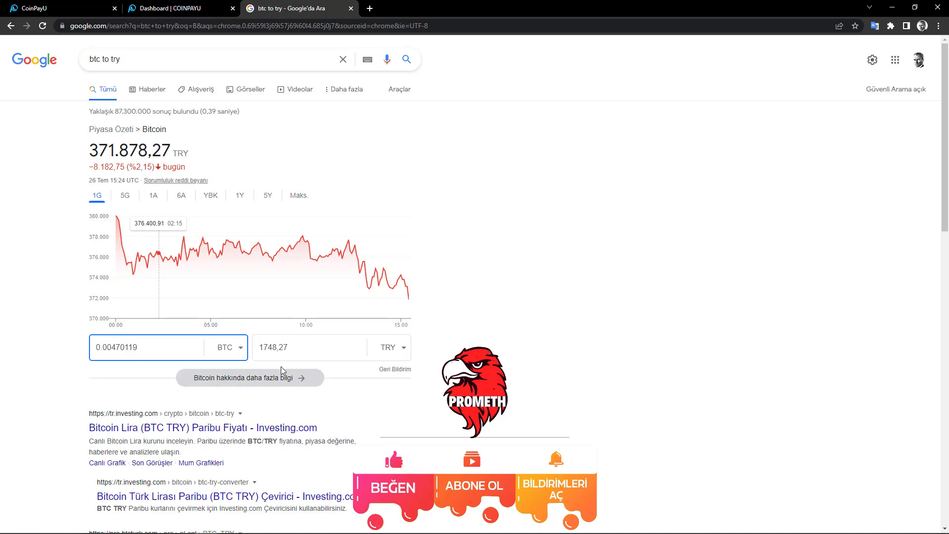
double_click(299, 349)
left_click(301, 349)
left_click(174, 9)
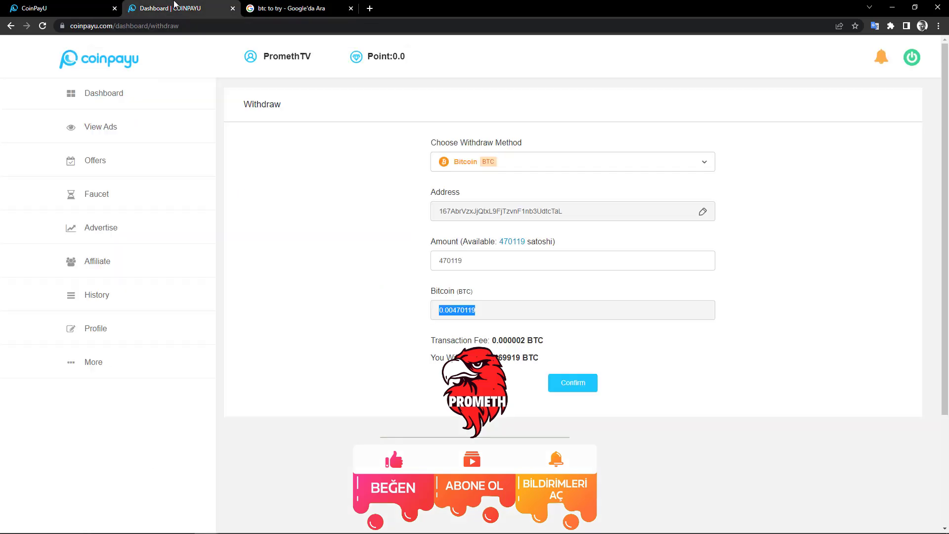
Convert the 0.000002 BTC transaction fee to TRY in the Google converter and return to the withdrawal form
left_click_drag(492, 341, 527, 345)
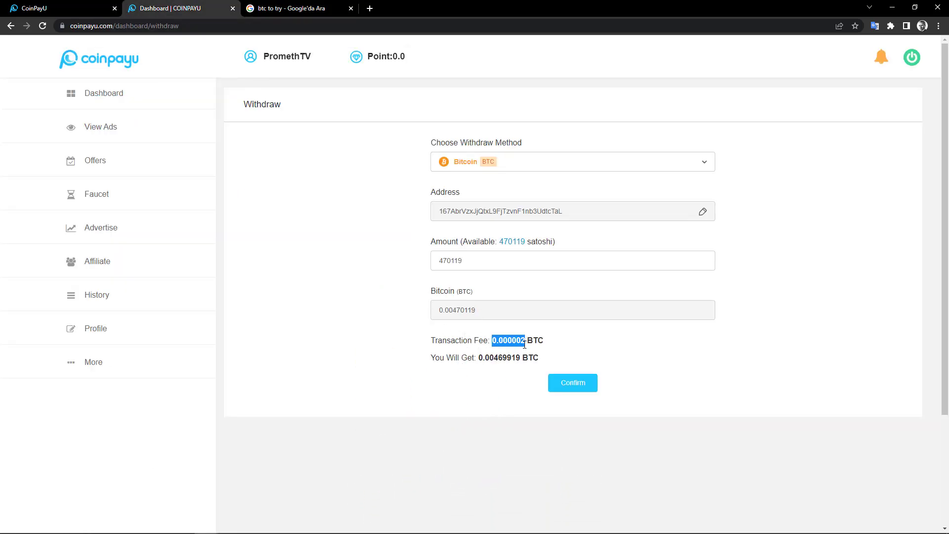
key("ctrl+c")
left_click(287, 8)
double_click(129, 352)
key("ctrl+v")
left_click(296, 347)
double_click(262, 349)
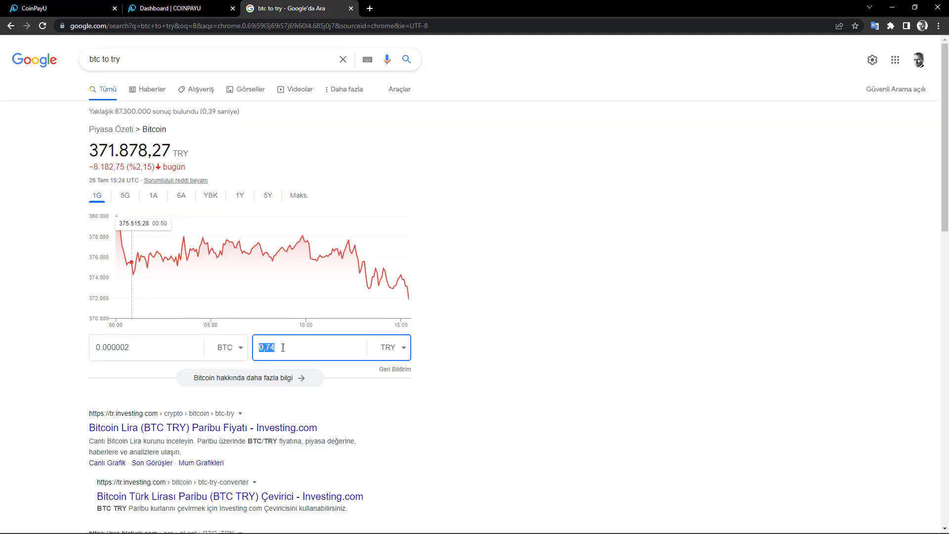
left_click(76, 331)
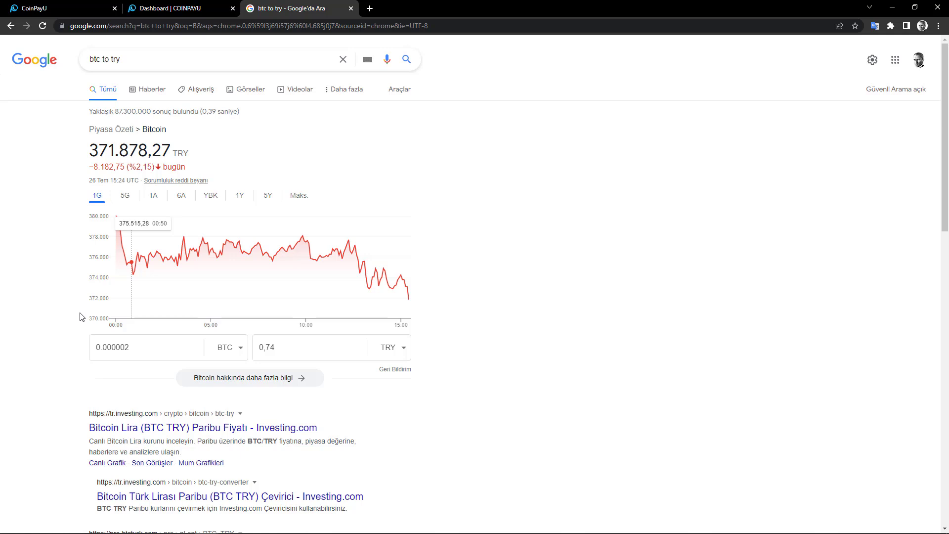
left_click(276, 354)
double_click(269, 348)
left_click(71, 342)
left_click(173, 9)
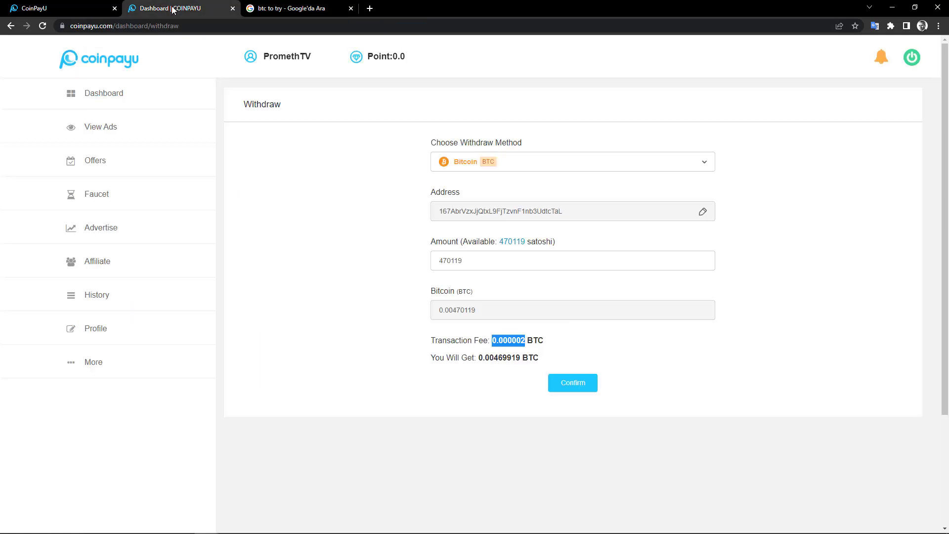
Change the withdrawal amount to 255119 satoshi
left_click(351, 303)
left_click_drag(451, 261, 430, 263)
type("255")
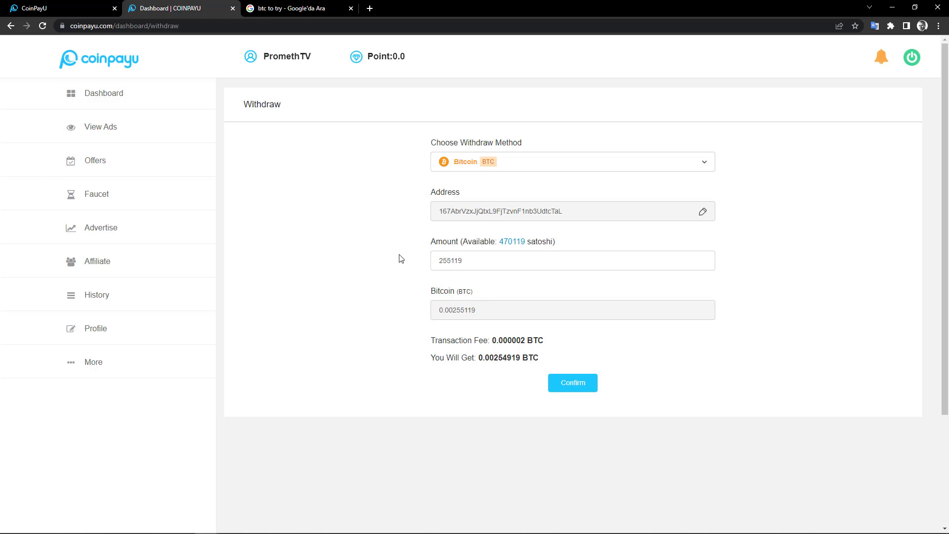
Convert the withdrawal amount of 0.00255119 BTC to TRY in the Google converter and return to the withdrawal form
left_click_drag(429, 310, 477, 311)
key("ctrl+c")
key("ctrl+Tab")
left_click(146, 348)
key("ctrl+v")
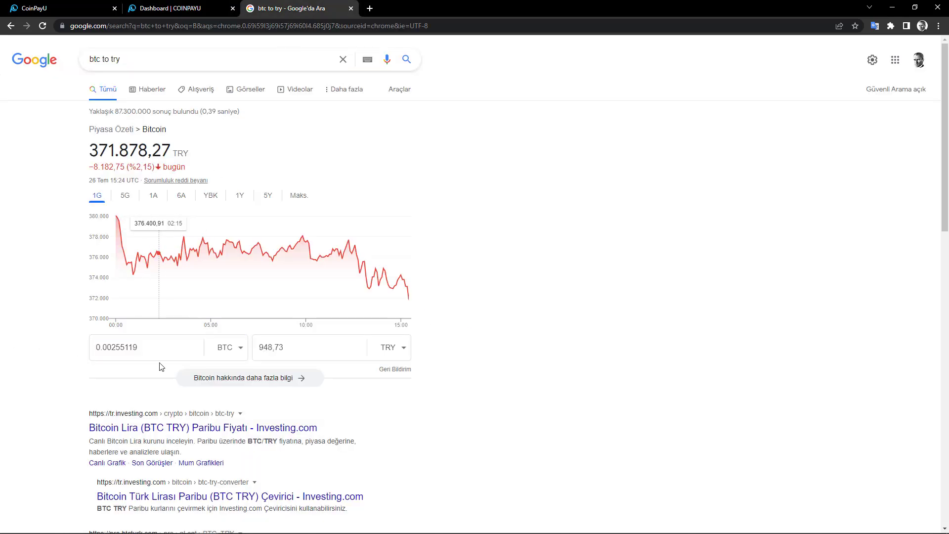
double_click(263, 347)
left_click(22, 284)
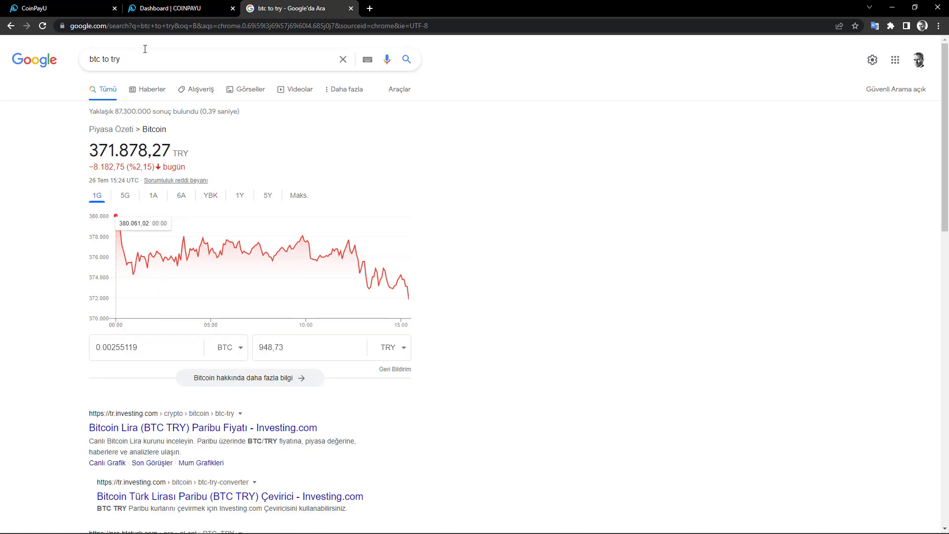
key("ctrl+shift+Tab")
left_click(367, 281)
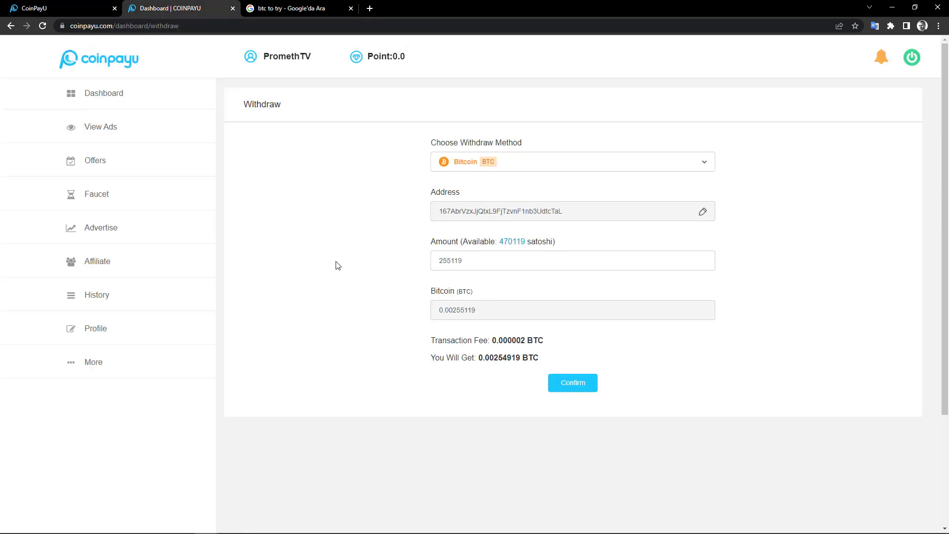
Review the satoshi amount and its Bitcoin equivalent in the withdrawal form against the Google converter
left_click_drag(480, 265, 420, 266)
left_click(399, 267)
left_click_drag(476, 312, 440, 318)
left_click(280, 6)
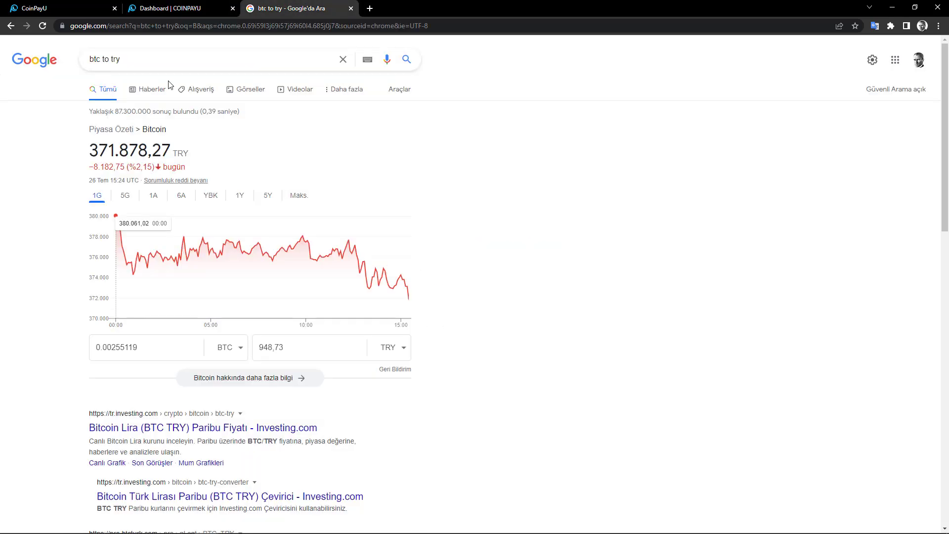
left_click(208, 7)
left_click(357, 257)
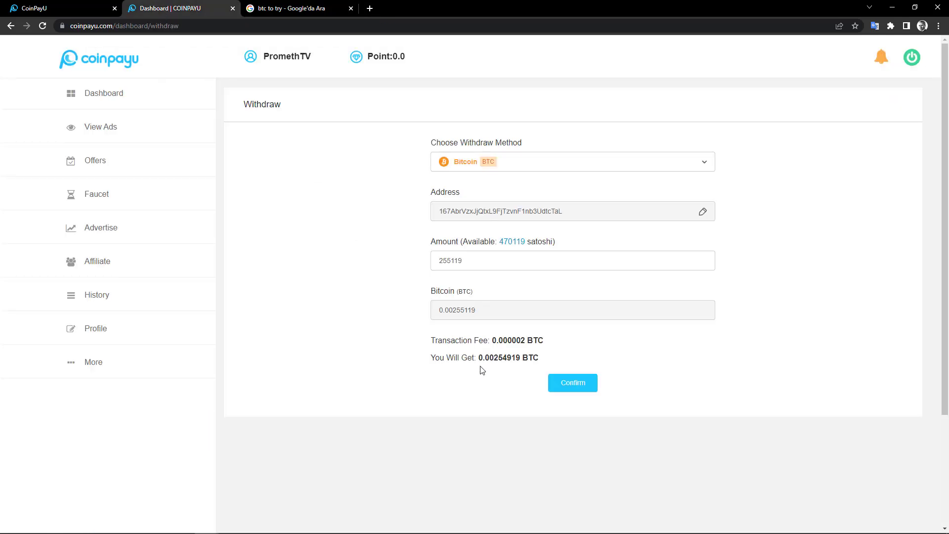
Convert the net payout of 0.00254919 BTC to TRY in the Google converter and return to the withdrawal form
double_click(496, 341)
left_click(504, 354)
double_click(499, 358)
key("ctrl+c")
left_click(280, 8)
double_click(119, 347)
key("ctrl+v")
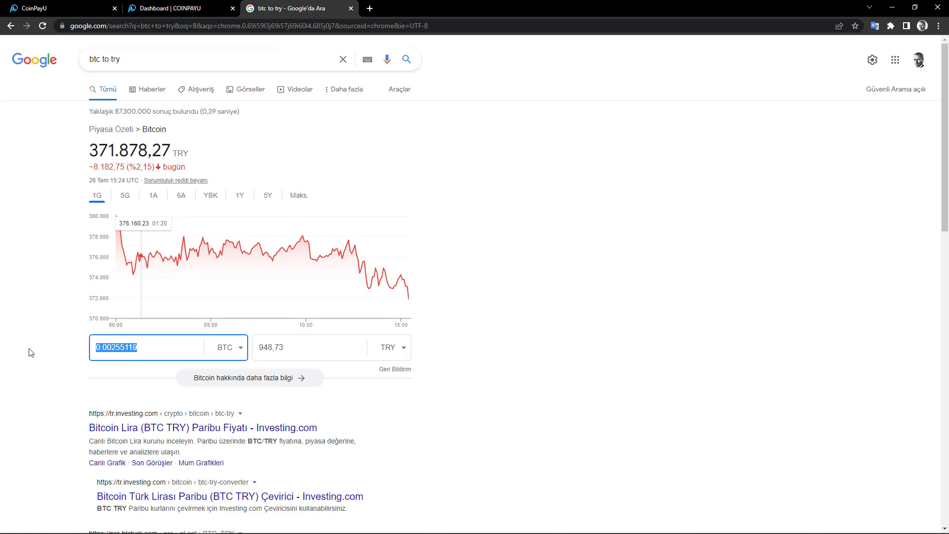
left_click(271, 352)
left_click_drag(261, 348, 285, 349)
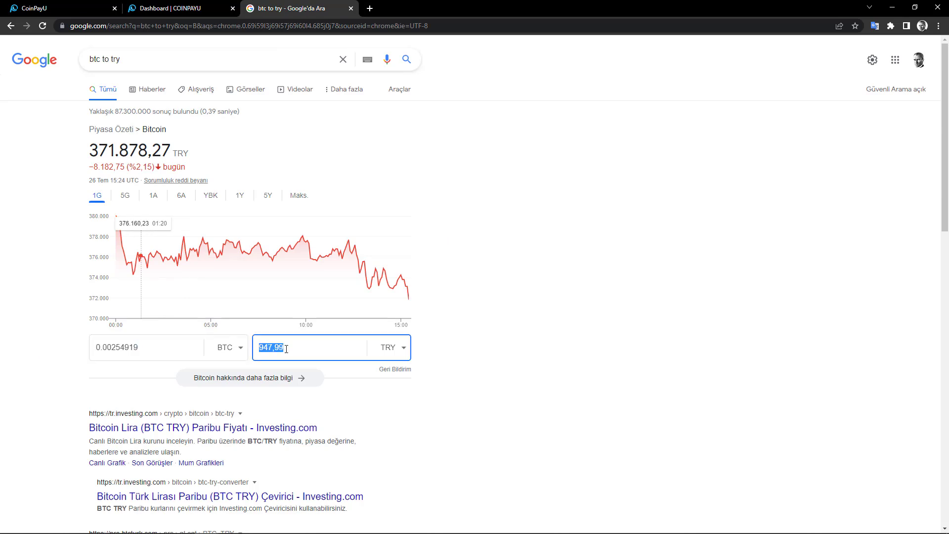
left_click(186, 8)
left_click(347, 239)
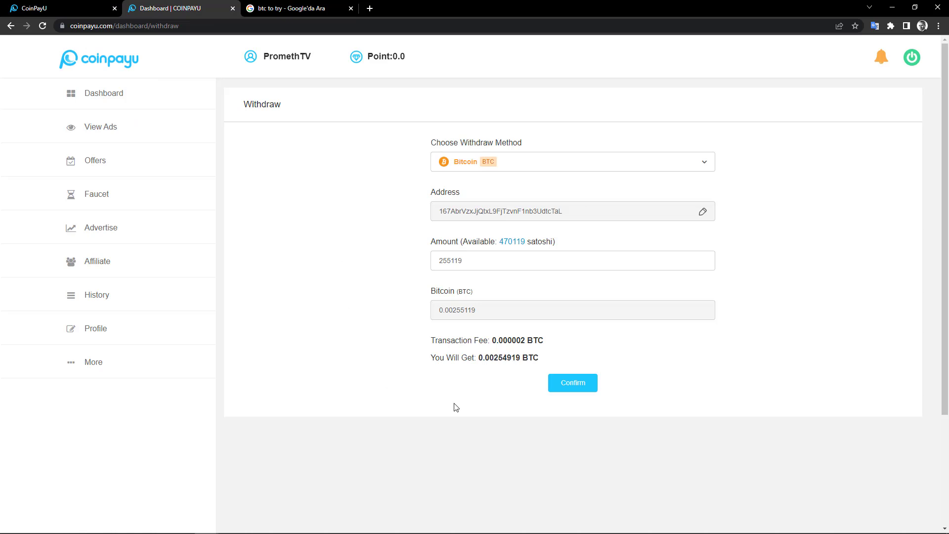
Submit the Bitcoin withdrawal of 255119 satoshi and confirm the request after checking its amount and wallet address
left_click(574, 387)
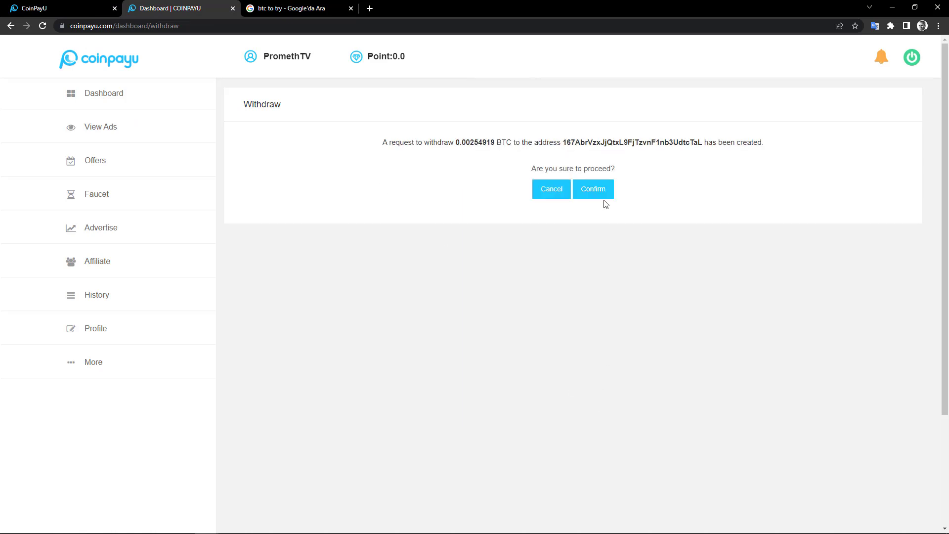
left_click_drag(456, 144, 495, 146)
left_click_drag(564, 143, 705, 143)
triple_click(621, 142)
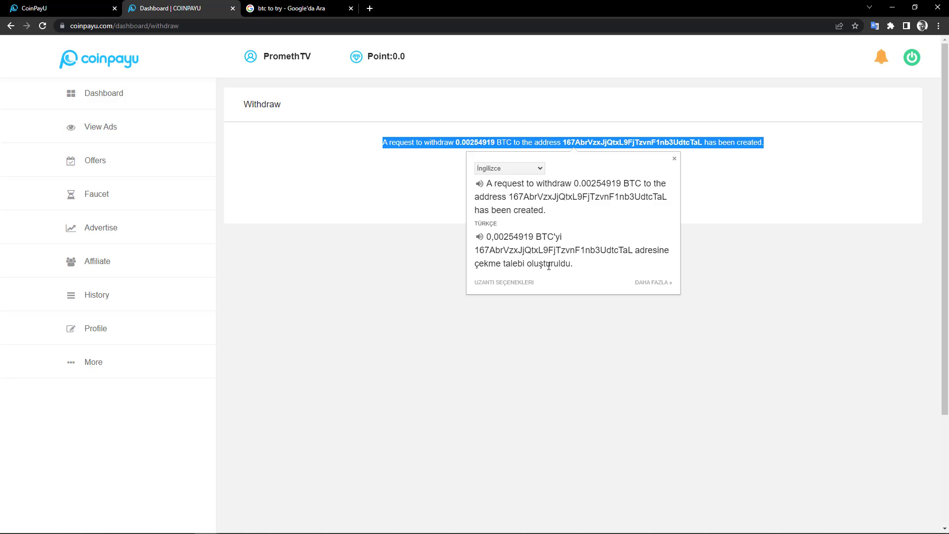
left_click(405, 237)
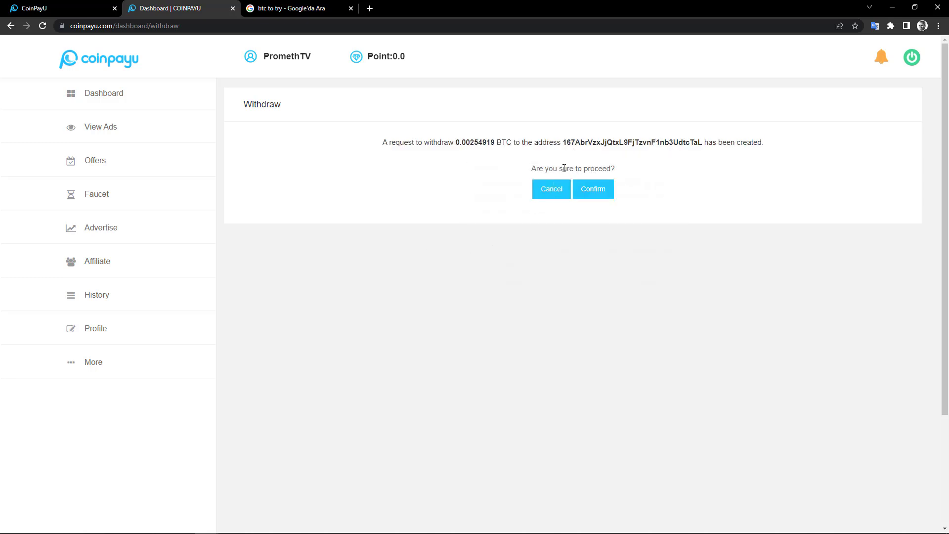
left_click(607, 198)
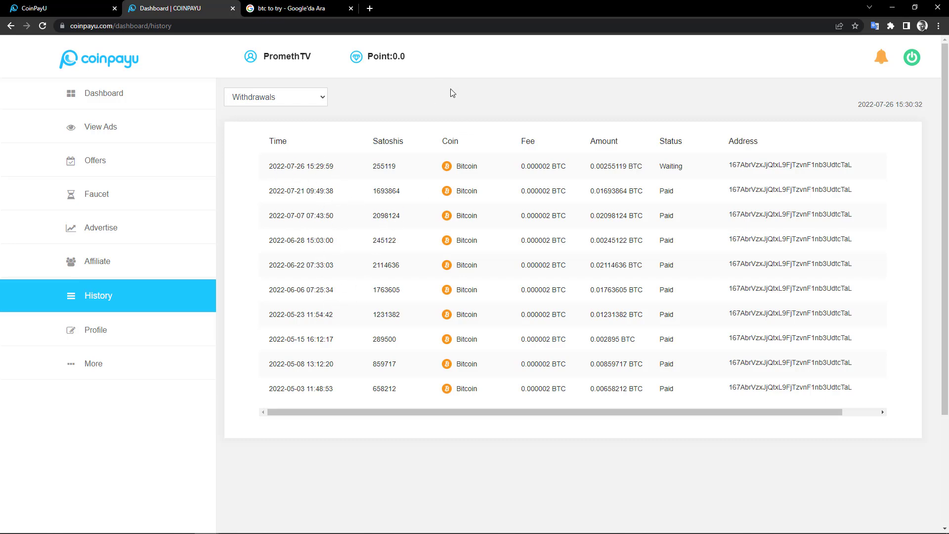
Switch to the CoinPayU offers page that is already open
key("ctrl+shift+Tab")
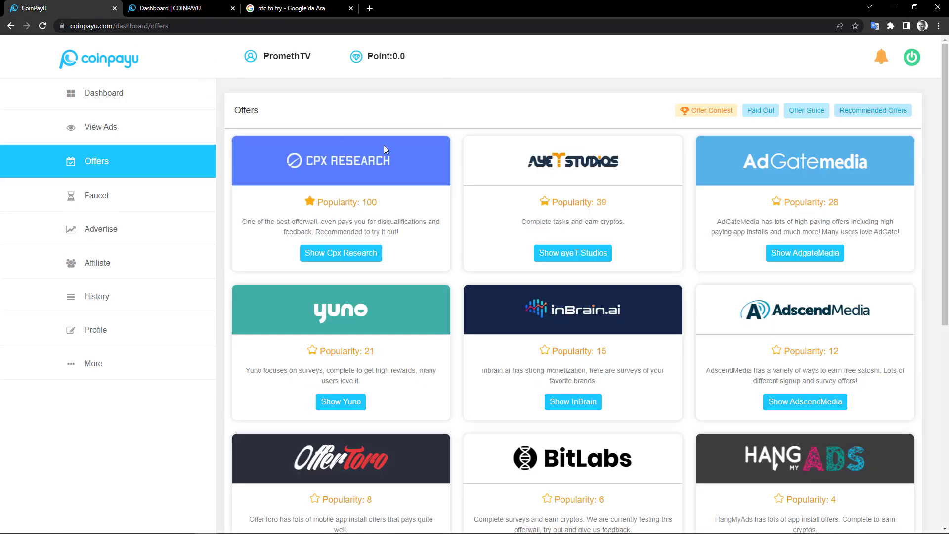